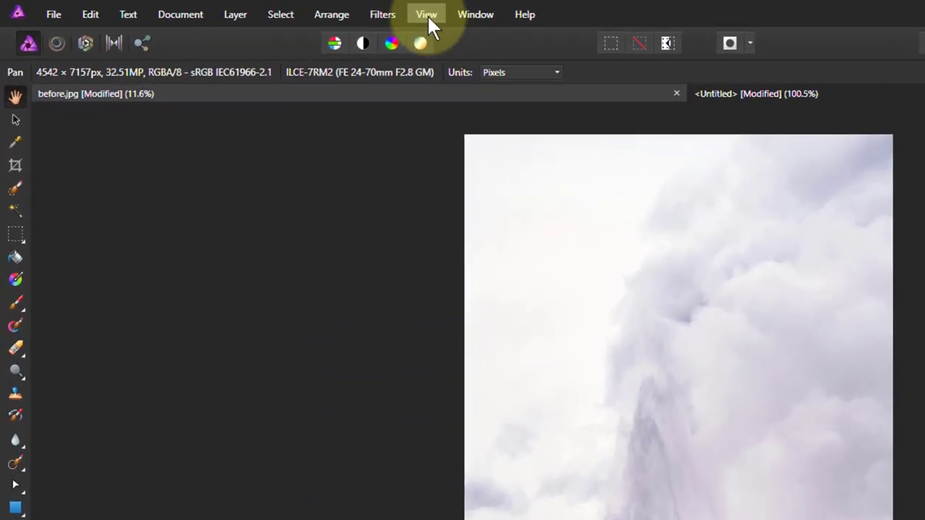
Show the Info panel from View > Studio and float it beside the geyser photo.
left_click(427, 16)
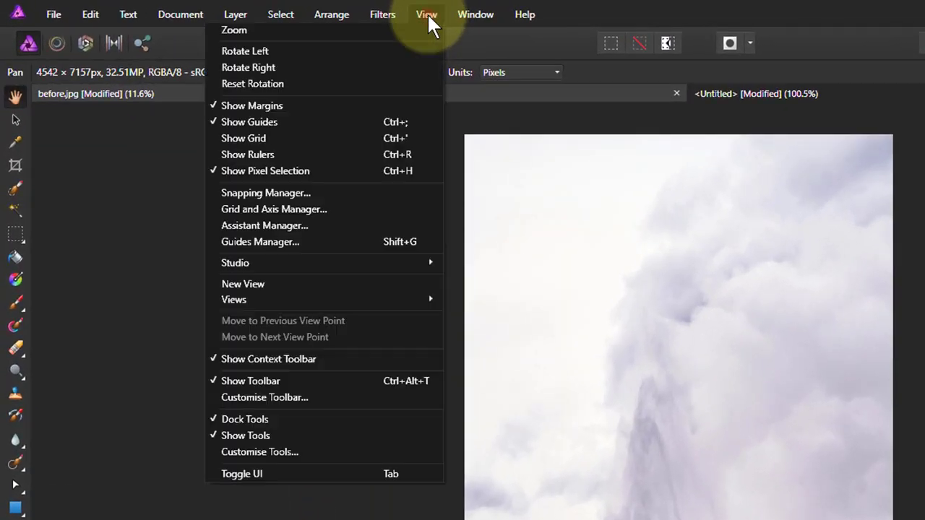
mouse_move(242, 261)
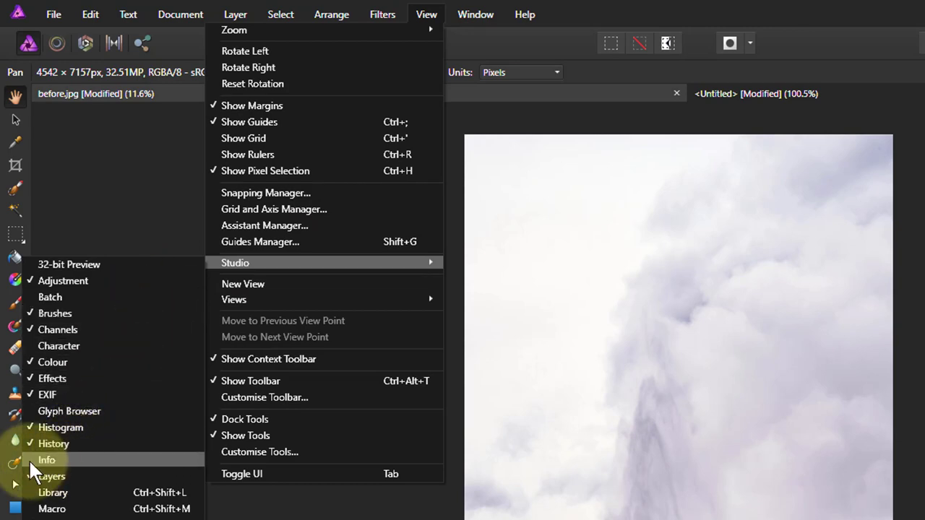
left_click(54, 461)
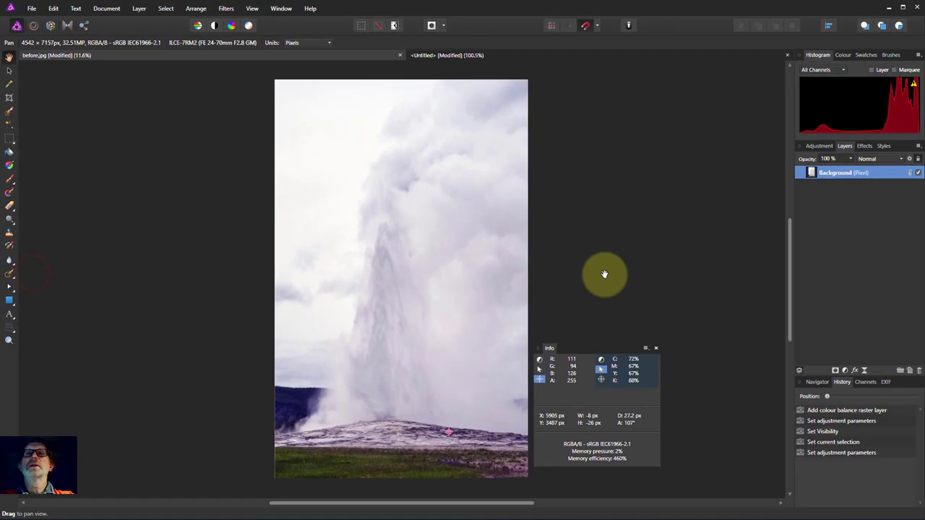
left_click_drag(742, 427, 840, 462)
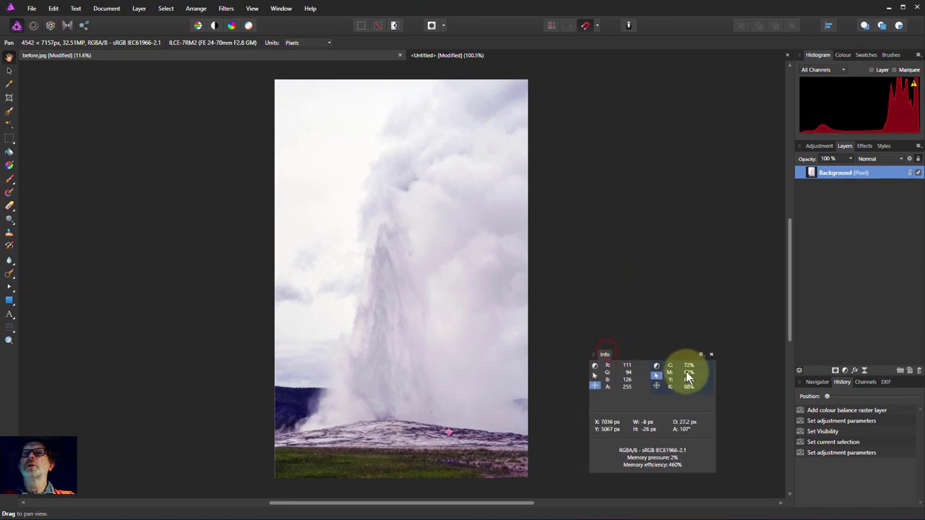
left_click_drag(687, 375, 715, 227)
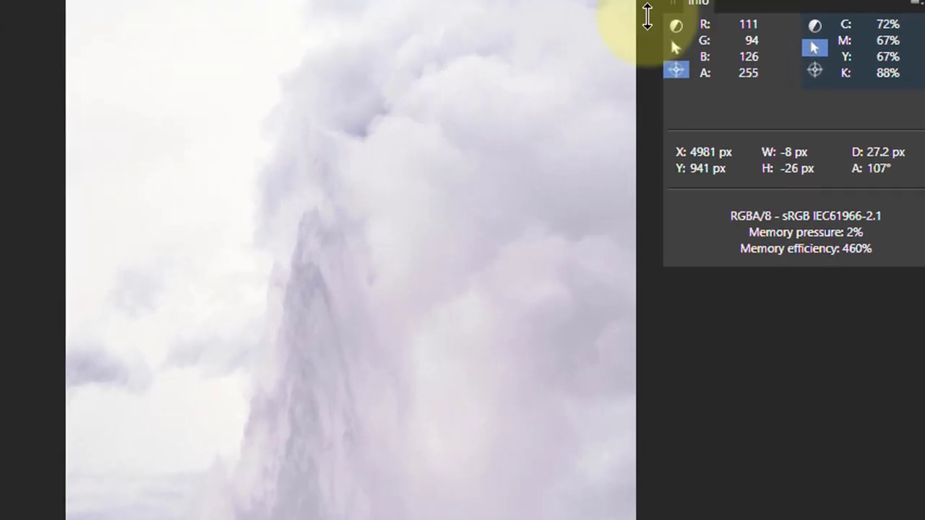
left_click_drag(647, 16, 671, 79)
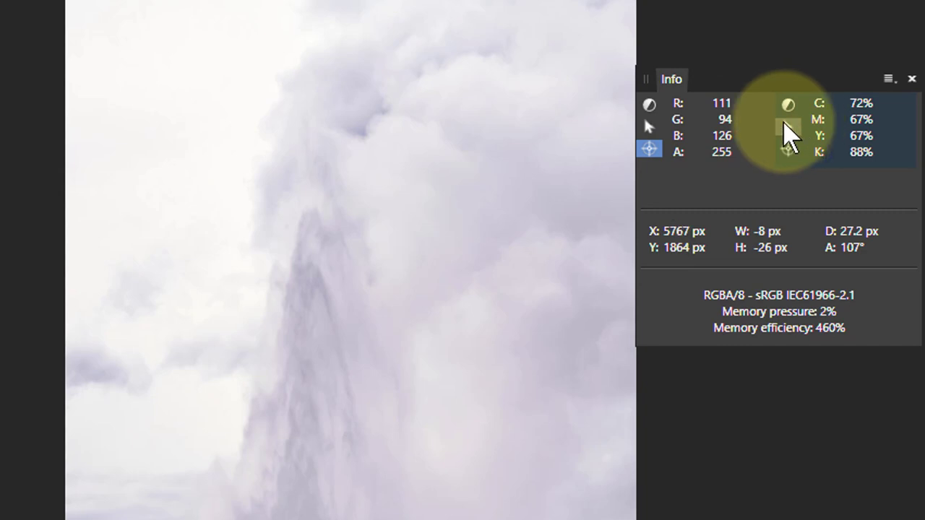
Place a colour sample point on the steam near the geyser top and move the Colour Balance panel beside the photo.
left_click(649, 126)
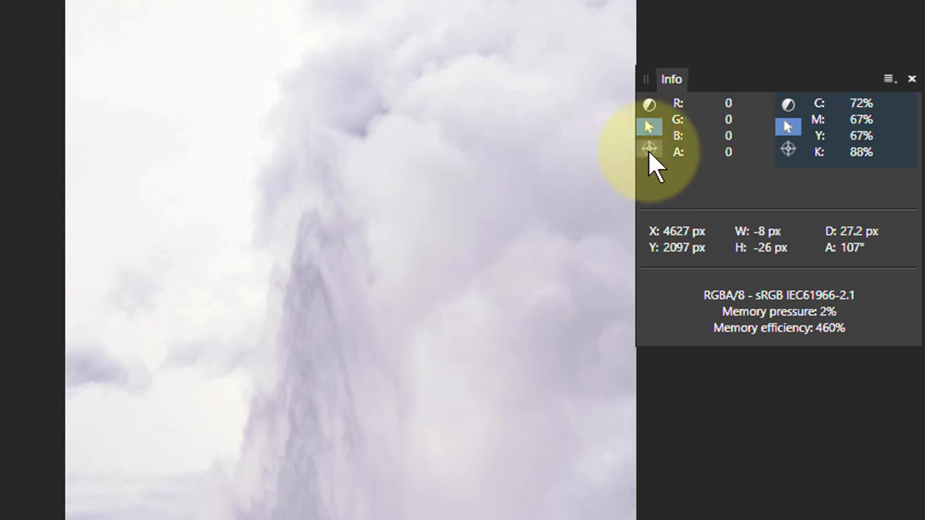
mouse_move(654, 164)
left_mouse_down()
mouse_move(626, 182)
mouse_move(515, 194)
mouse_move(334, 181)
mouse_move(252, 166)
mouse_move(184, 141)
mouse_move(180, 126)
left_mouse_up()
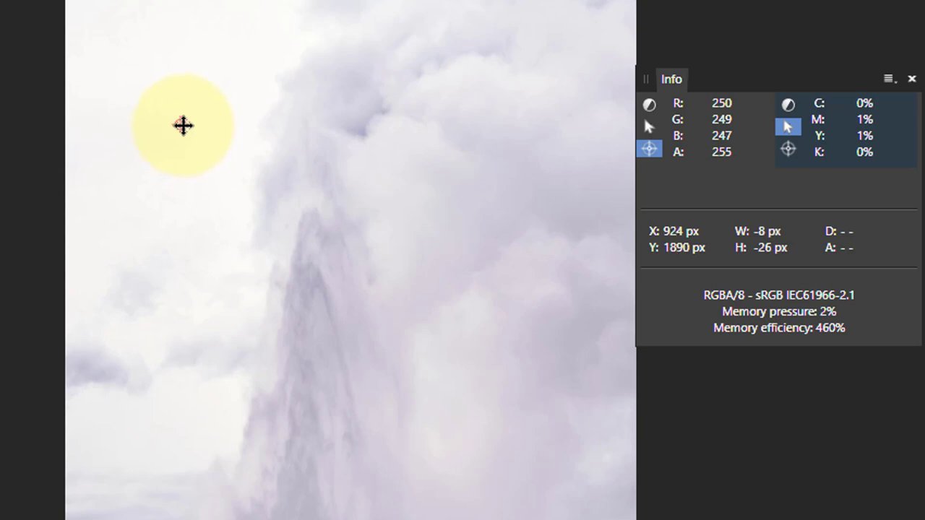
mouse_move(183, 126)
left_mouse_down()
mouse_move(314, 200)
mouse_move(387, 167)
left_mouse_up()
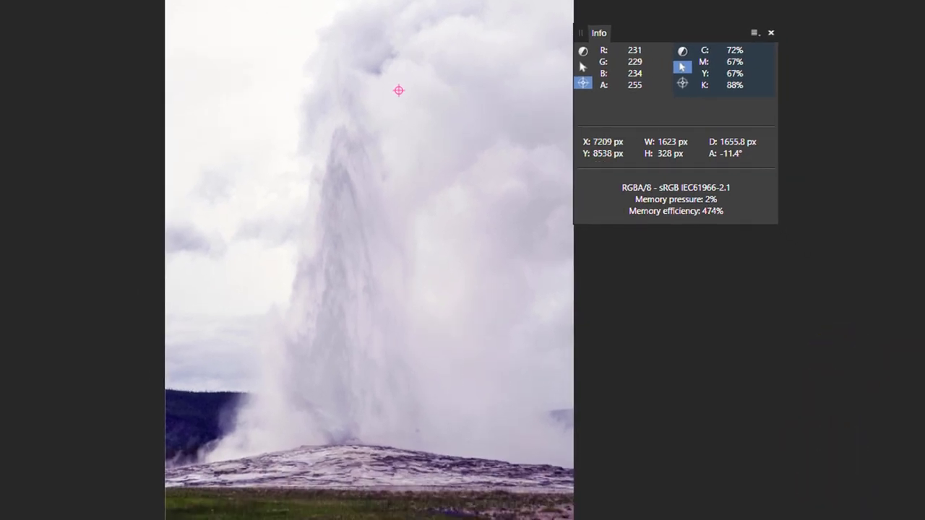
left_click_drag(838, 355, 740, 235)
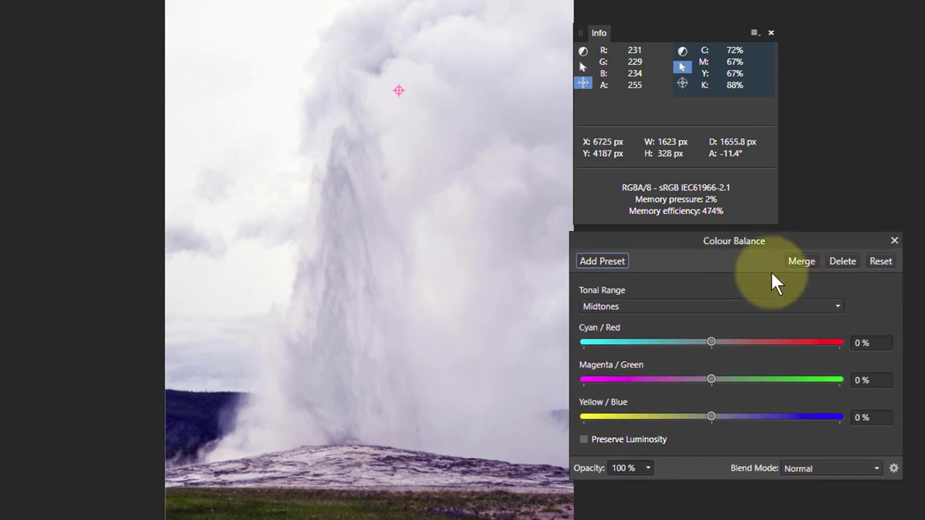
Set the Highlights Magenta/Green to 2% so the steam sample reads 231/233/234.
left_click(610, 307)
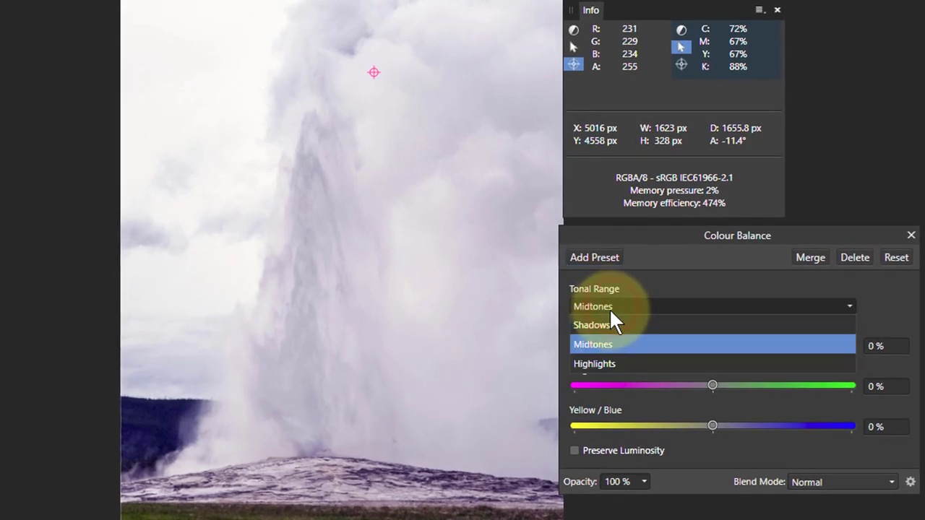
left_click(596, 364)
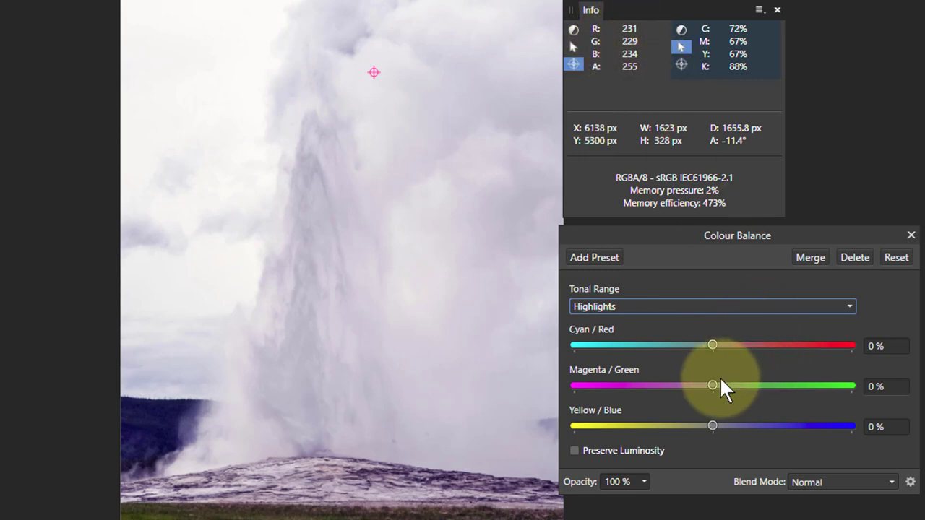
mouse_move(709, 384)
left_mouse_down()
mouse_move(727, 385)
mouse_move(705, 385)
mouse_move(714, 385)
left_mouse_up()
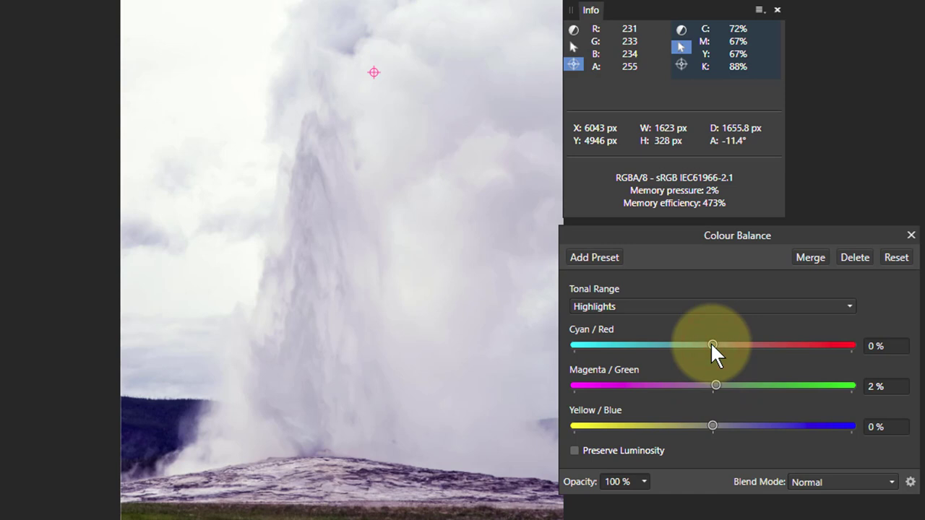
left_click_drag(713, 345, 716, 346)
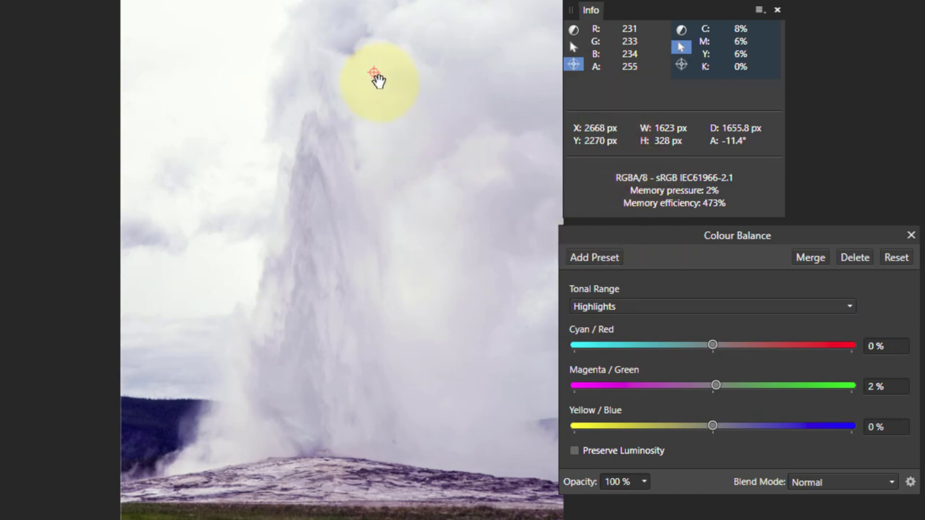
Switch Colour Balance to Midtones and move the sample point onto the geyser column.
left_click(676, 302)
left_click(607, 348)
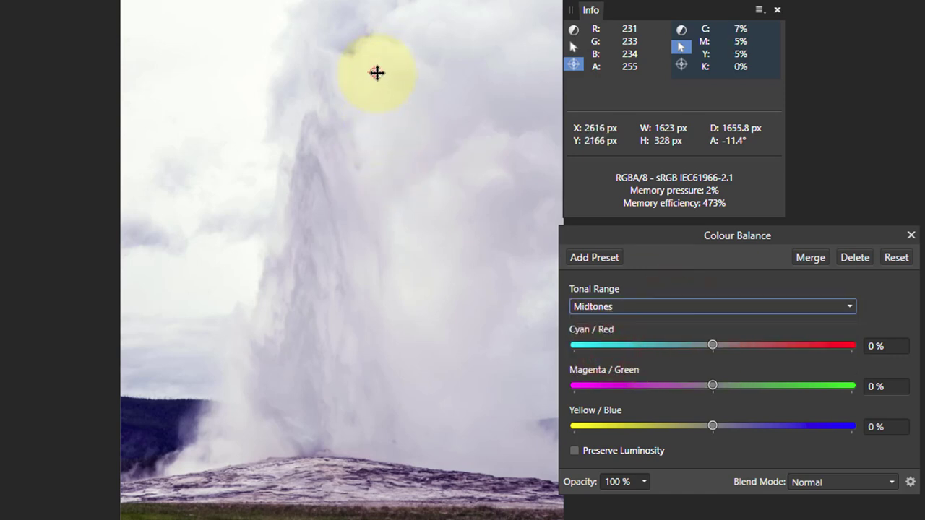
left_click_drag(376, 72, 318, 168)
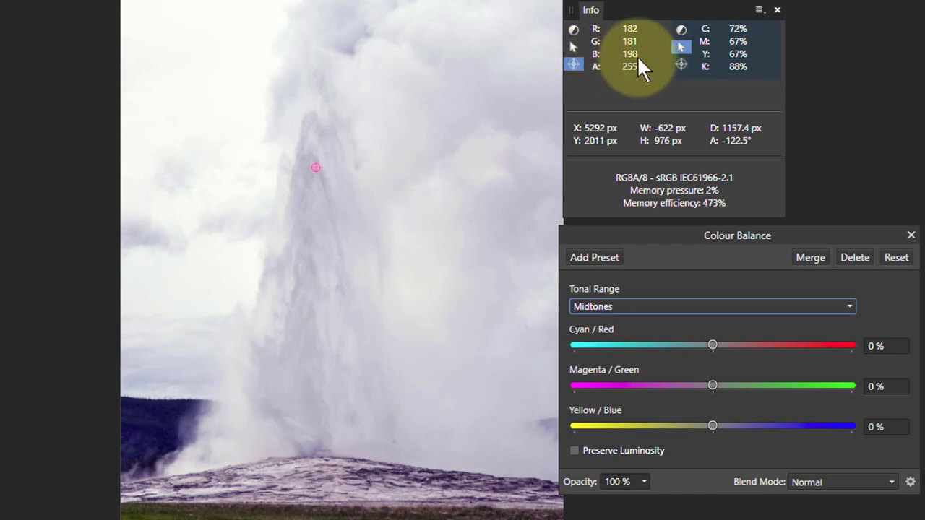
Set midtones Cyan/Red 23%, Magenta/Green 22%, Yellow/Blue -68% until the sample reads 185/185/185.
left_click(712, 426)
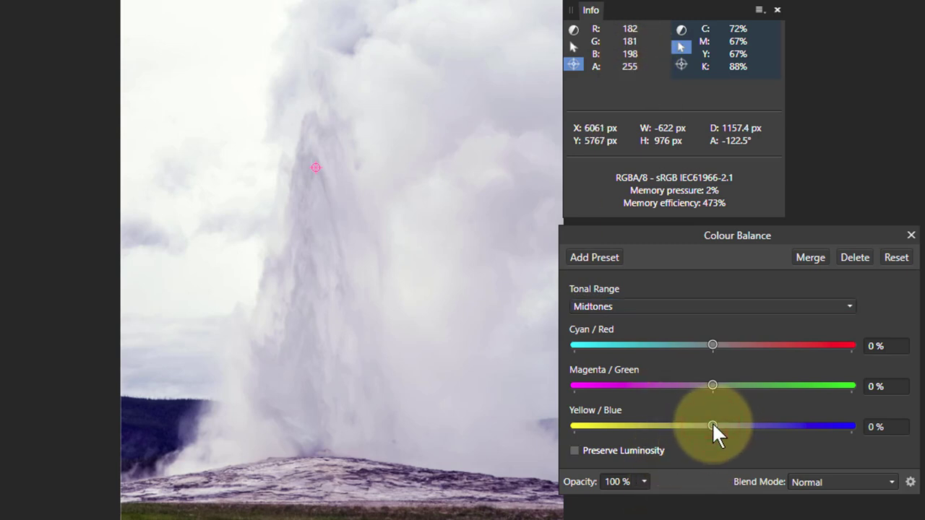
left_click_drag(713, 426, 666, 431)
left_click_drag(713, 385, 730, 384)
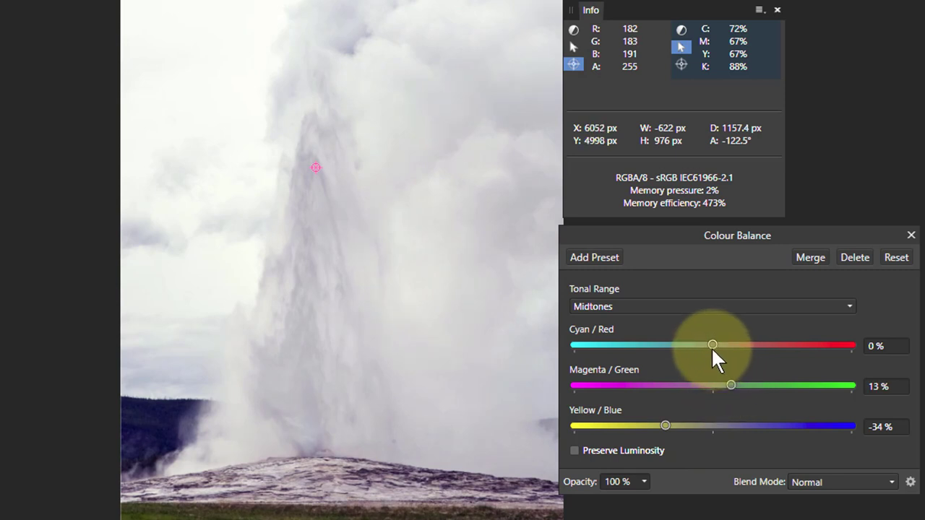
left_click_drag(712, 344, 732, 345)
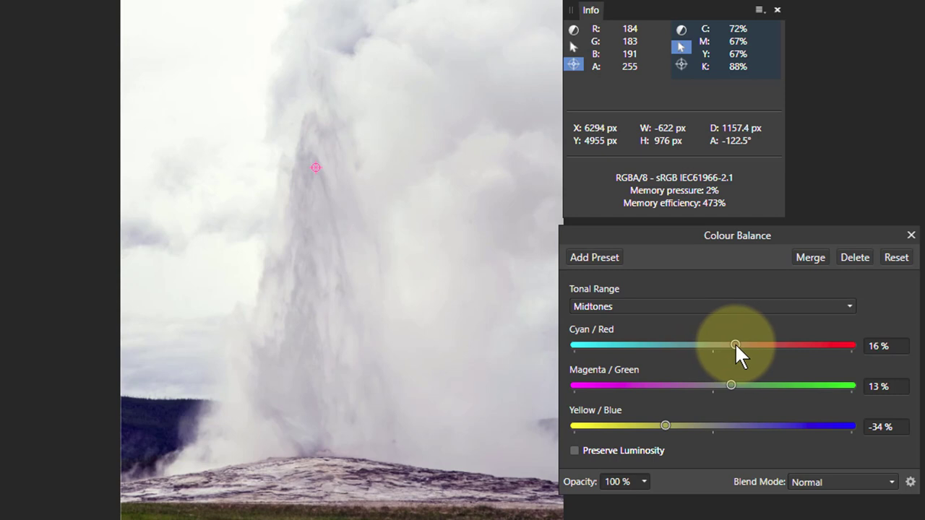
left_click_drag(731, 386, 743, 385)
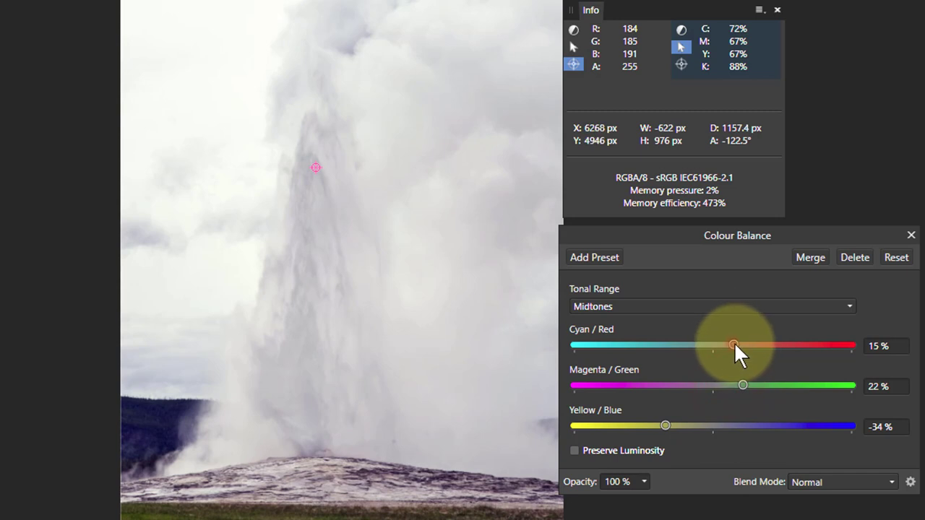
left_click_drag(738, 344, 745, 344)
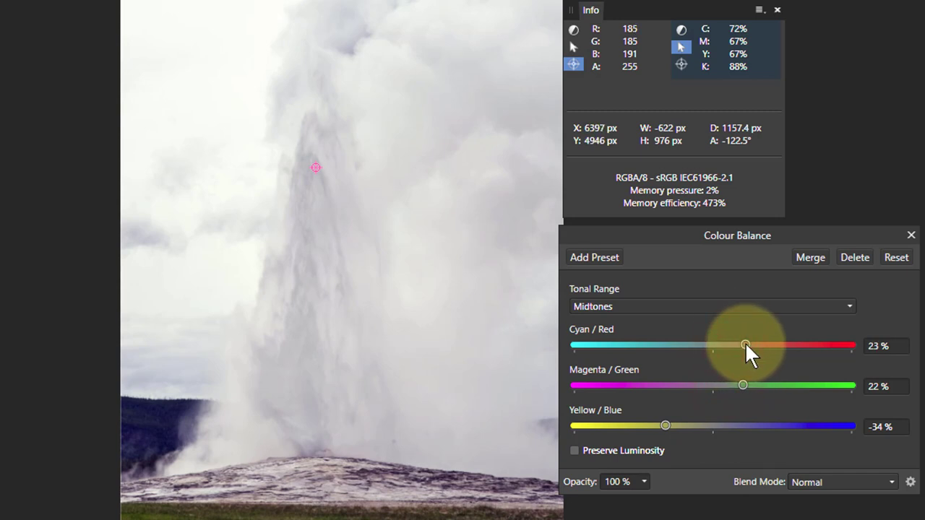
left_click(665, 425)
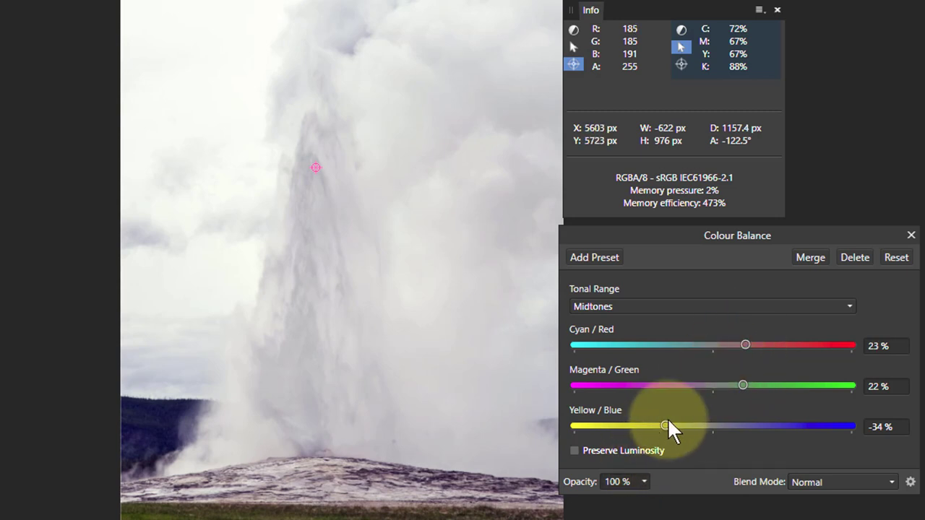
left_click_drag(668, 422, 619, 432)
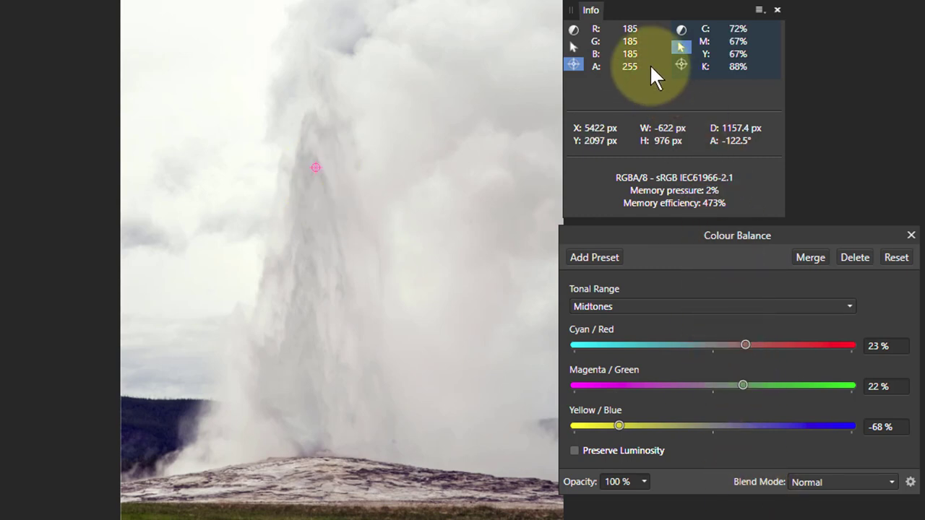
Switch Colour Balance to Shadows and move the sample point onto the dark geyser base.
left_click(653, 309)
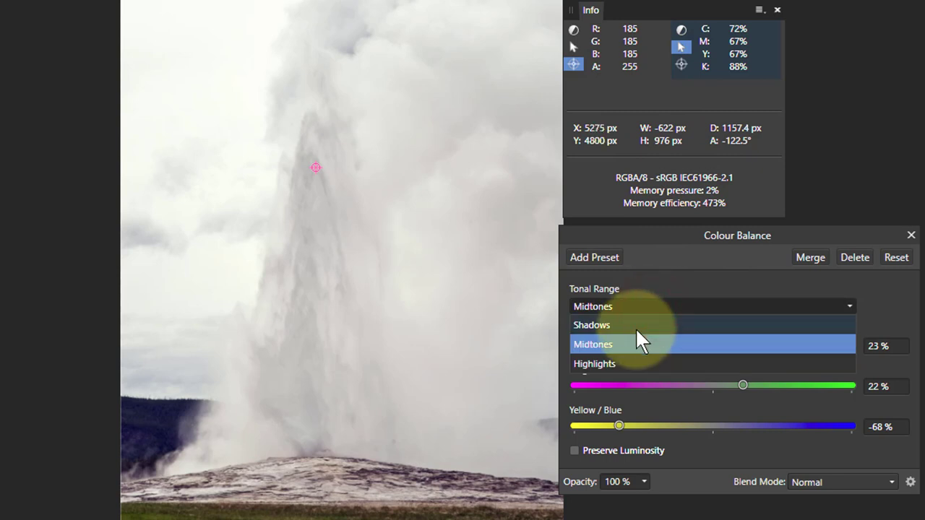
left_click(635, 325)
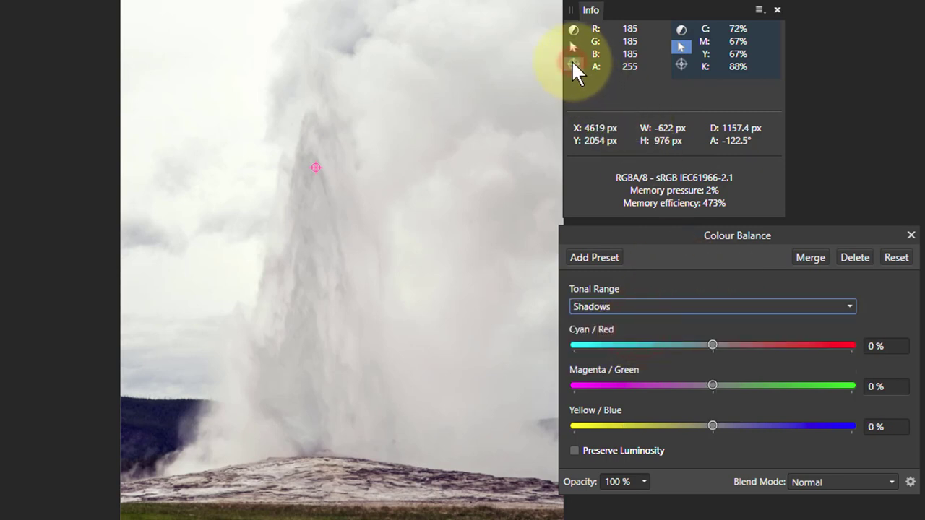
left_click_drag(573, 65, 404, 475)
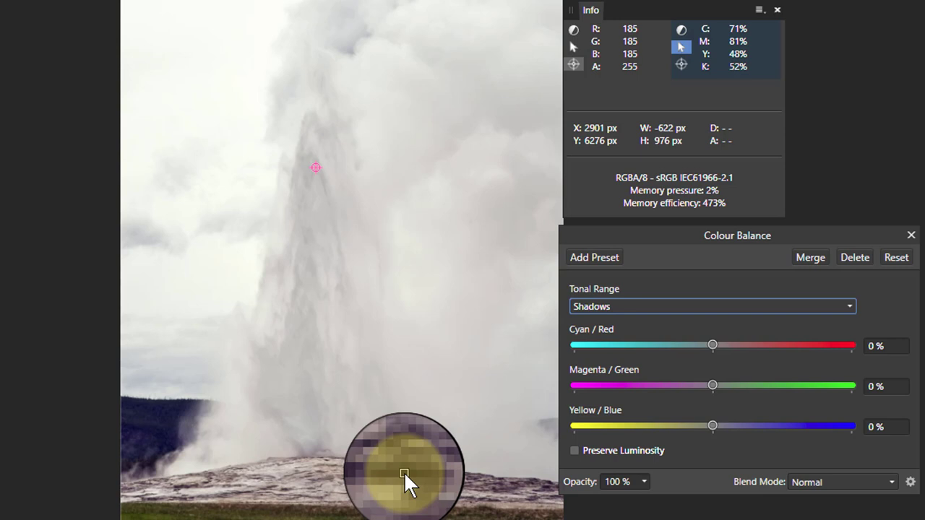
left_click_drag(403, 471, 403, 471)
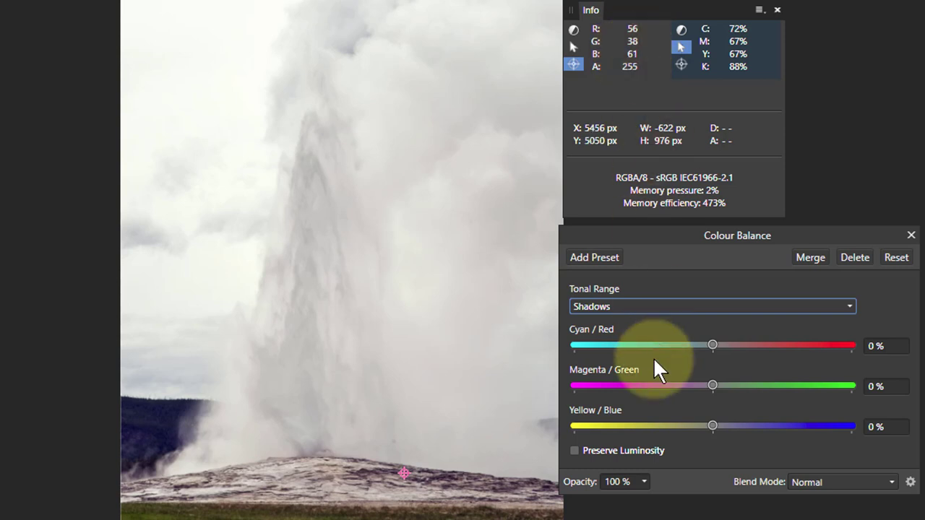
Set shadows Magenta/Green 57% and Yellow/Blue -4%, bringing the sample to about 56/55/55.
left_click(713, 385)
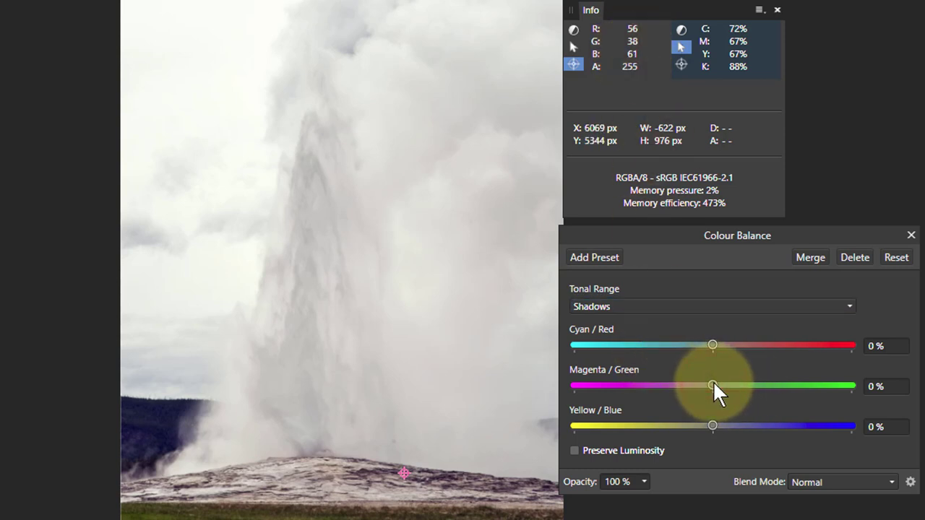
left_click_drag(713, 386, 792, 385)
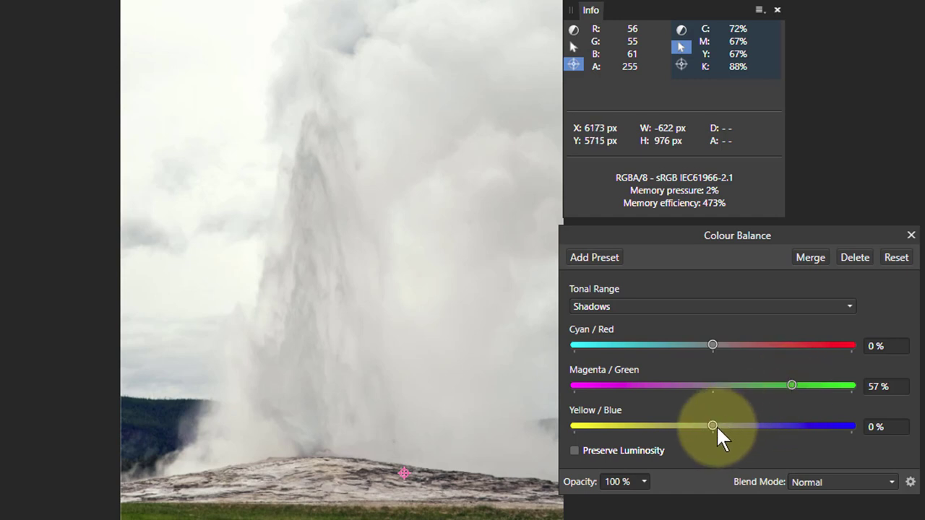
left_click_drag(717, 426, 706, 423)
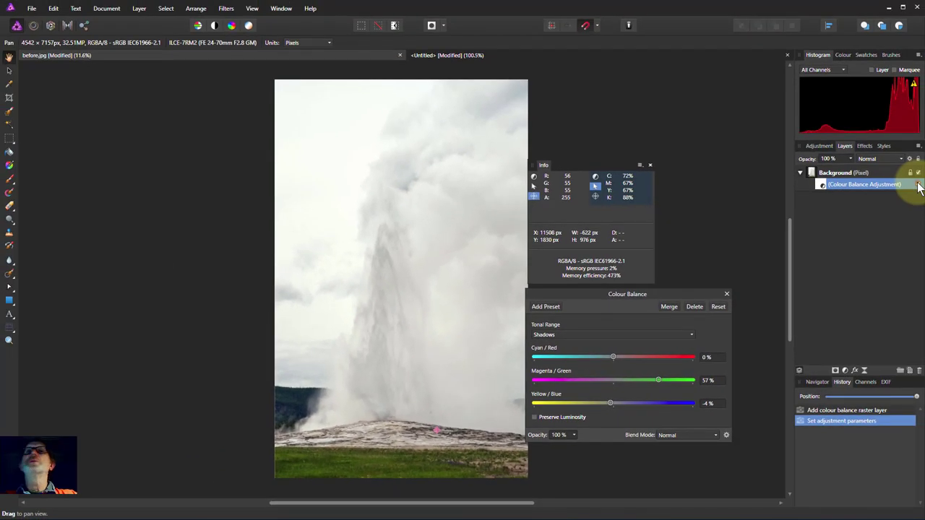
left_click(918, 185)
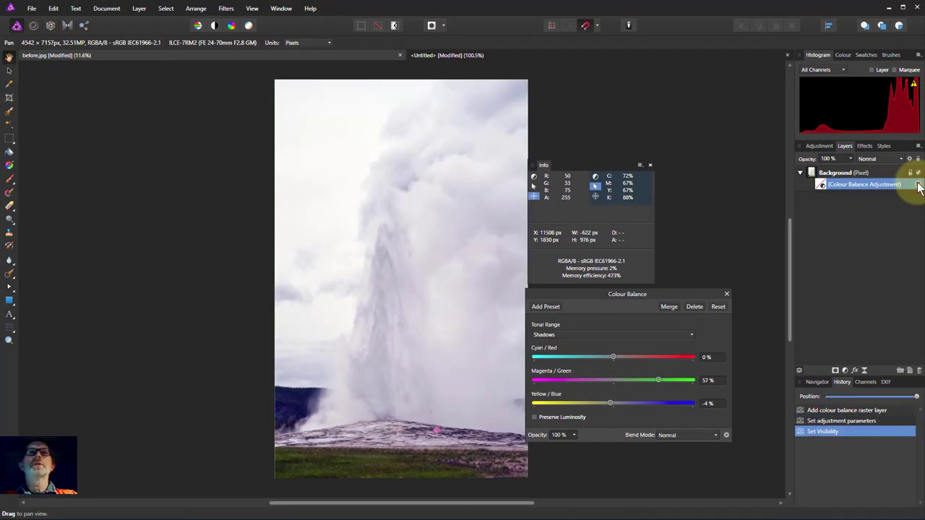
left_click(919, 185)
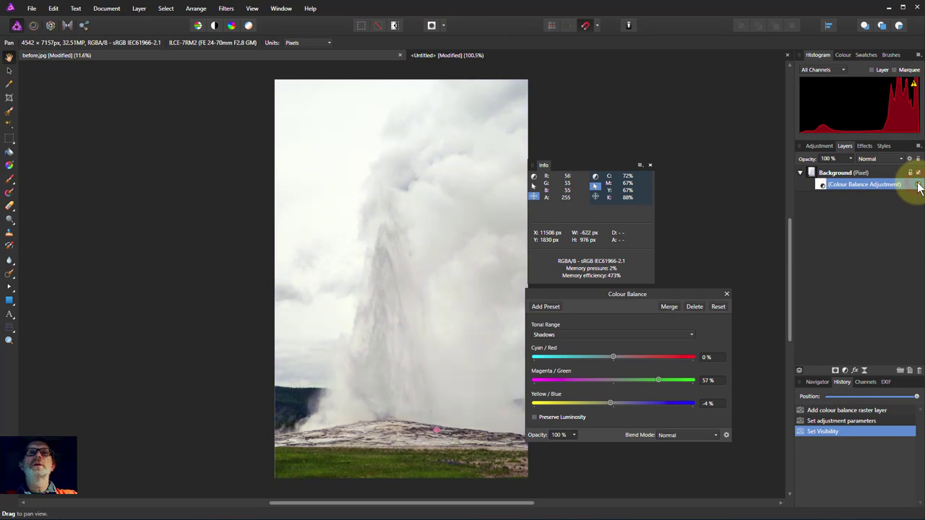